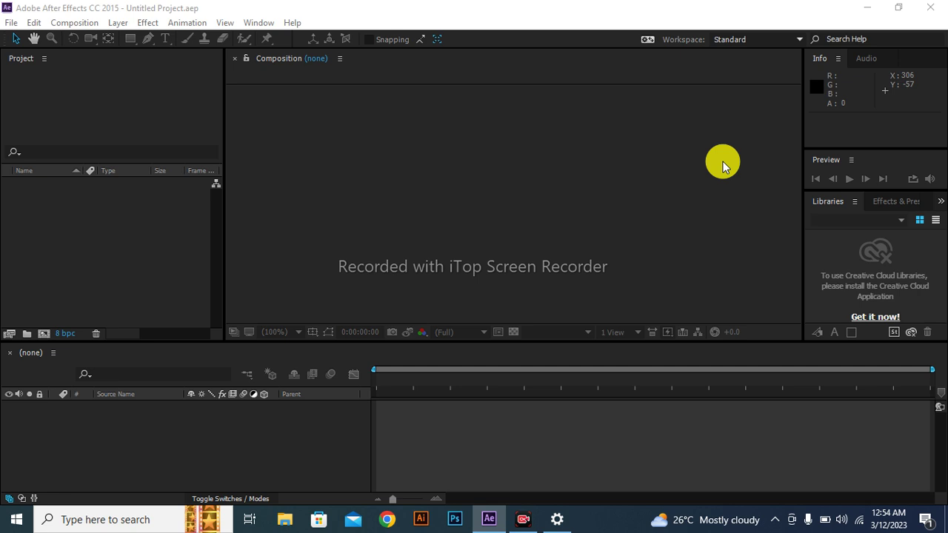
Create a 1920 x 1080, 30-second composition at 29.97 fps with background color 000000, and set its magnification to Fit
click(97, 207)
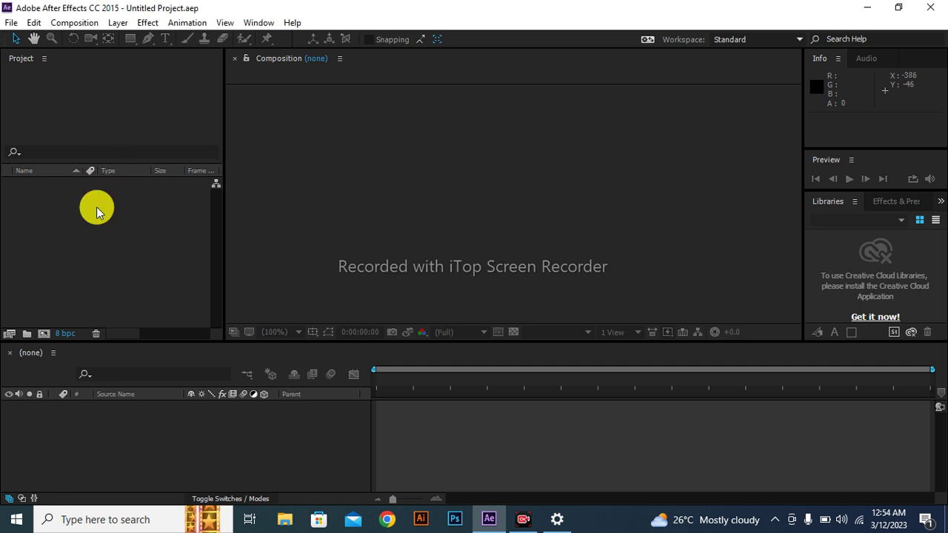
right_click(84, 239)
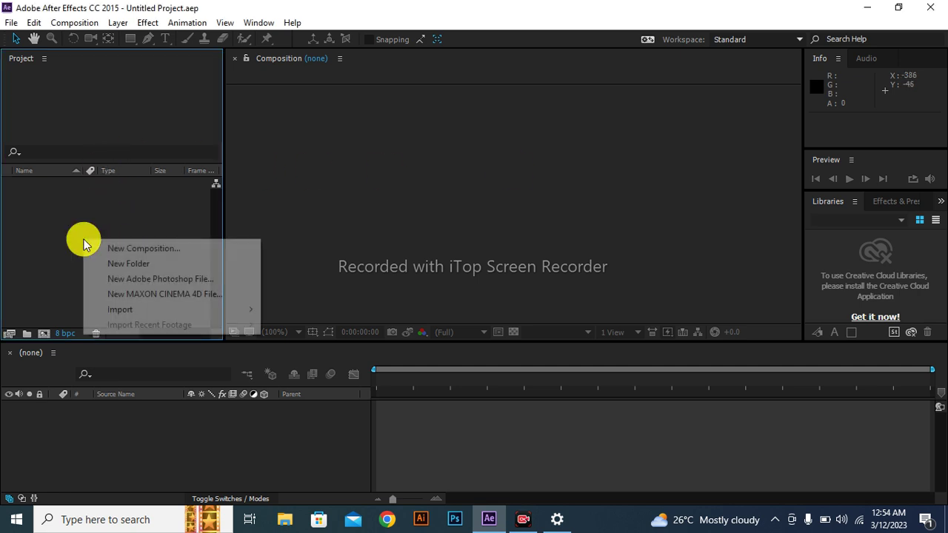
click(117, 249)
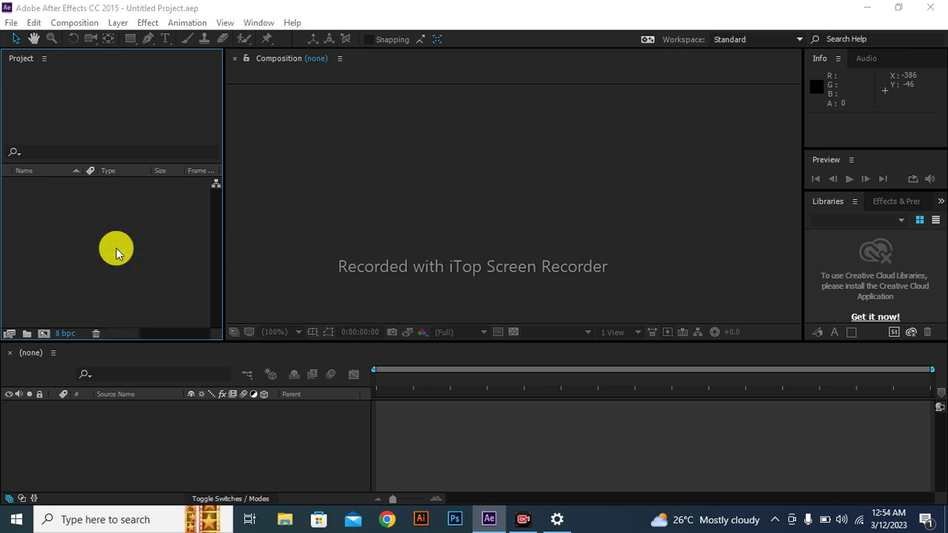
click(397, 346)
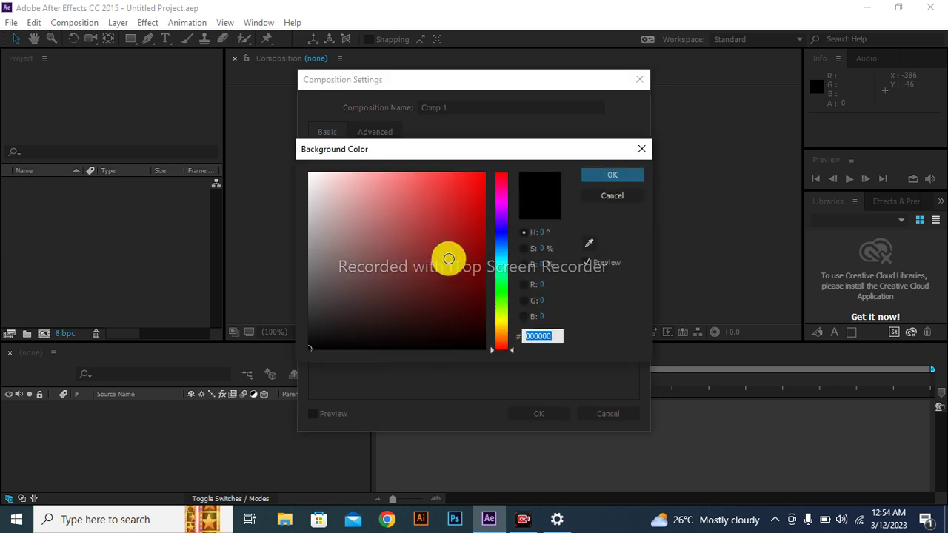
click(604, 182)
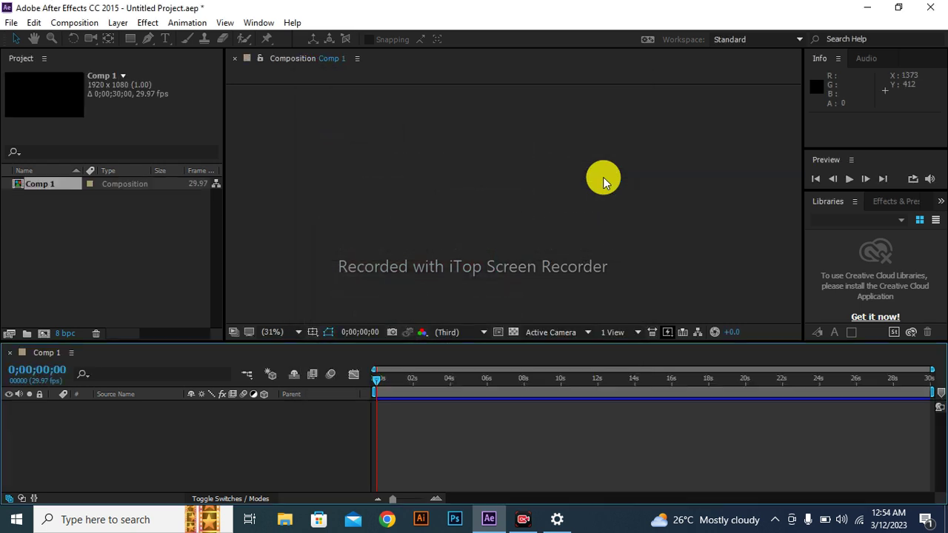
click(299, 333)
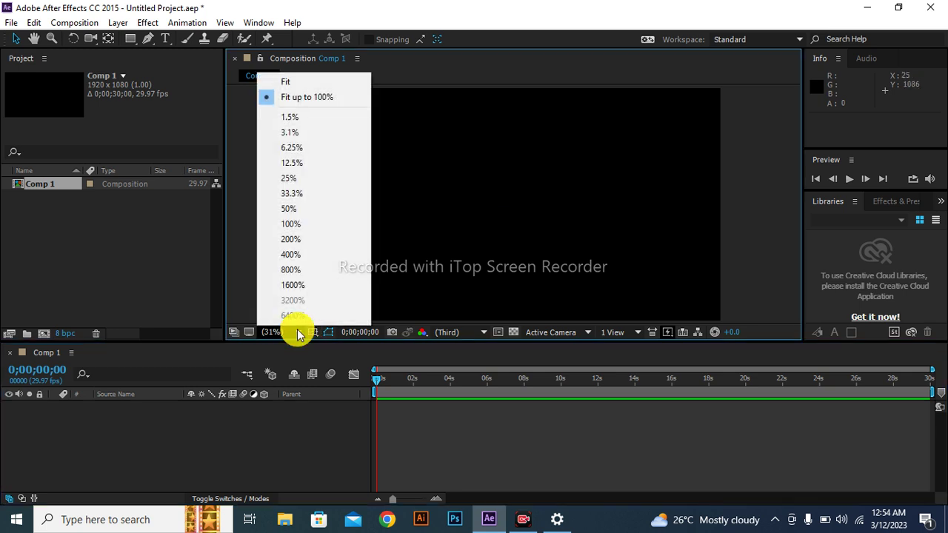
click(295, 81)
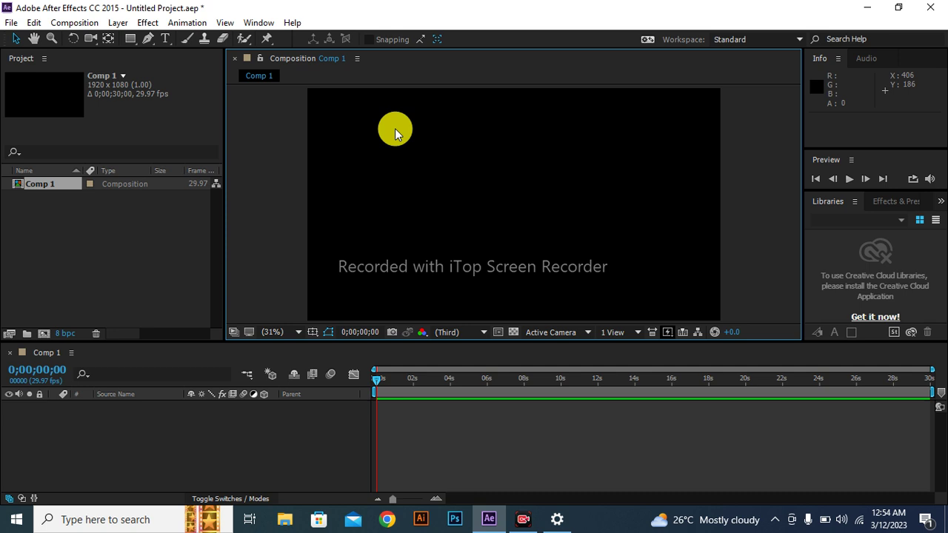
Draw a small red triangle with a white 2 px stroke in the composition's top-left corner using the Polygon tool
click(130, 41)
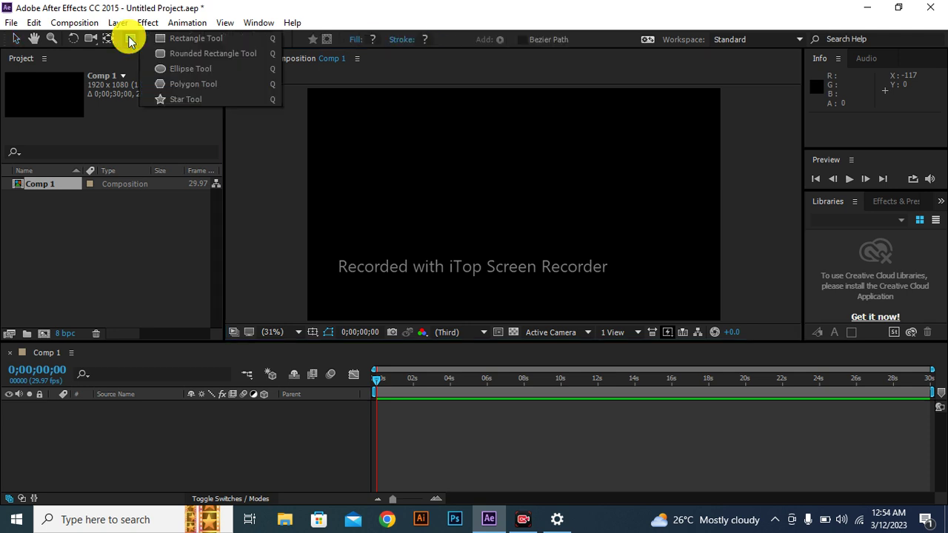
click(206, 84)
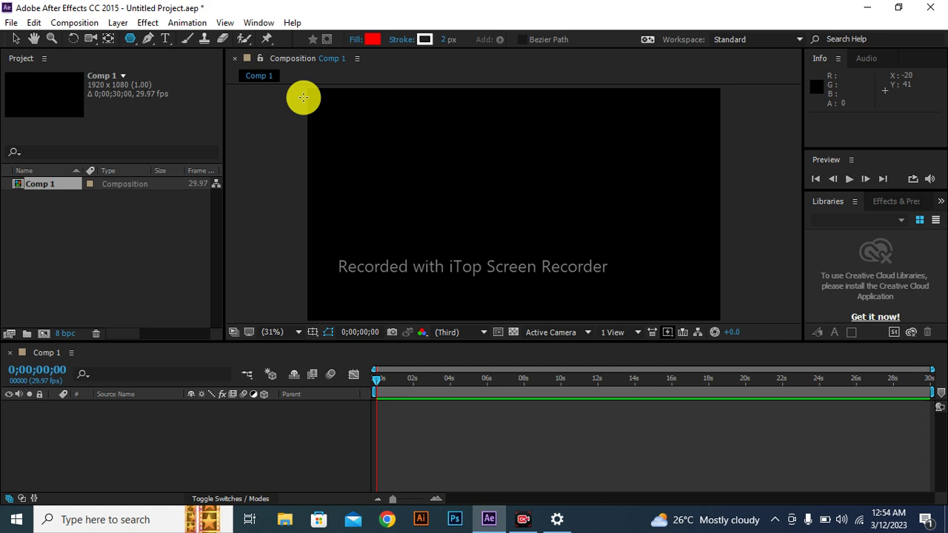
mouse_move(304, 98)
mouse_down()
mouse_move(324, 99)
mouse_move(331, 115)
mouse_up()
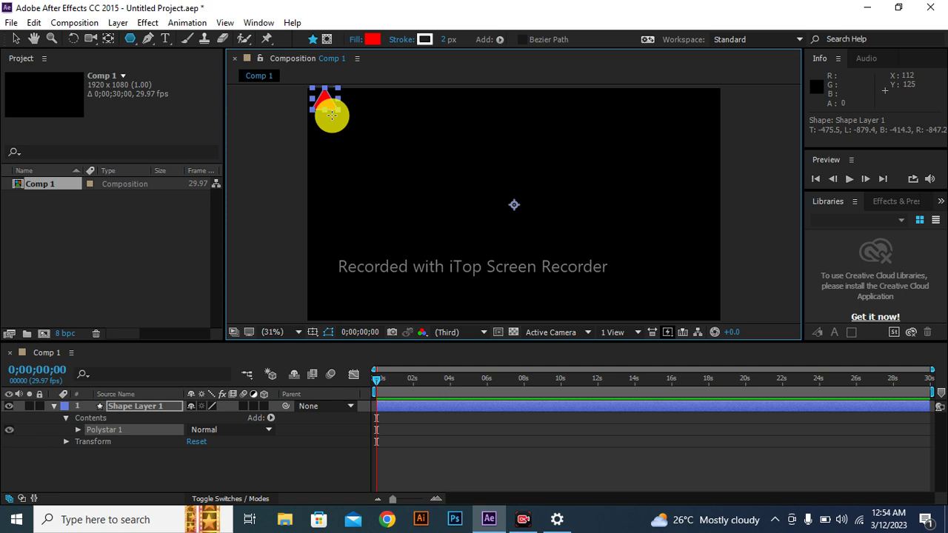
Nudge the triangle slightly down and right to about (-876.4, -451.5), keeping it inside the composition's top-left corner
key(v)
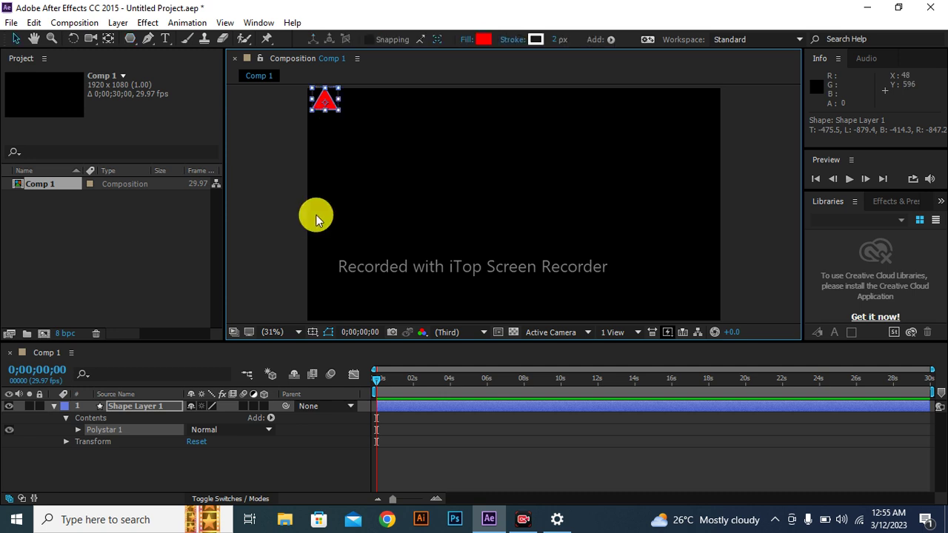
key(Down)
key(Down)
key(Down)
key(Down)
key(Down)
key(Down)
key(Down)
key(Down)
key(Down)
key(Down)
key(Down)
key(Down)
key(Down)
key(Down)
key(Down)
key(Down)
key(Down)
key(Down)
key(Down)
key(Down)
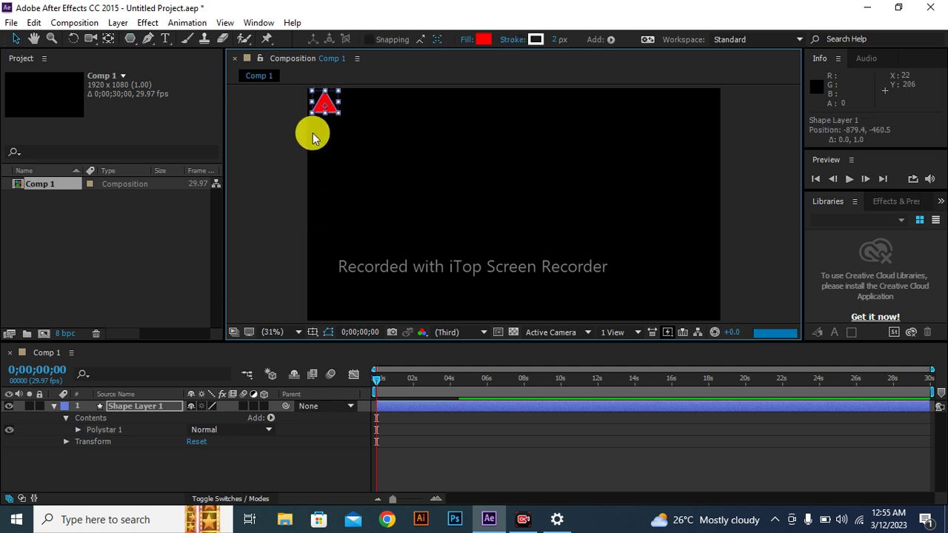
key(Right)
key(Right)
key(Right)
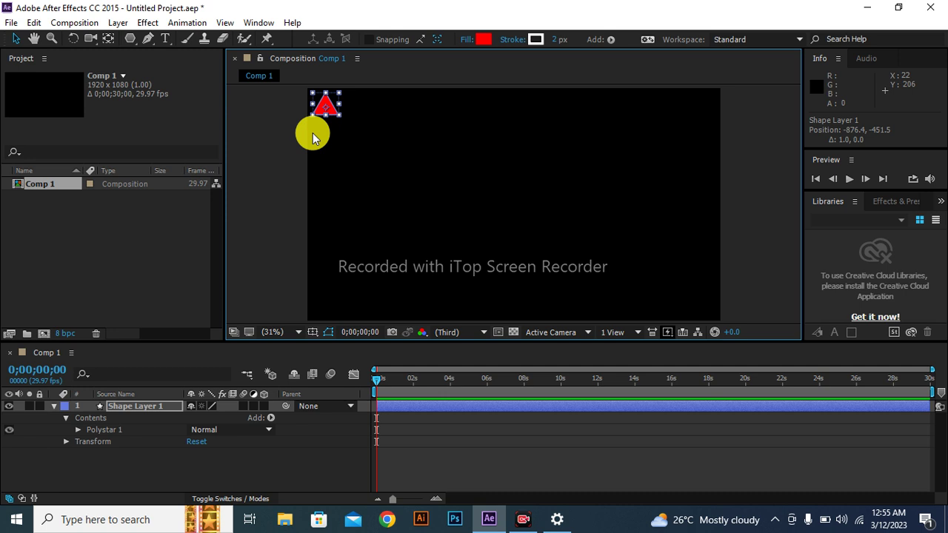
Move the shape layer's anchor point from the composition's center to the middle of the triangle with the Pan Behind tool
click(109, 38)
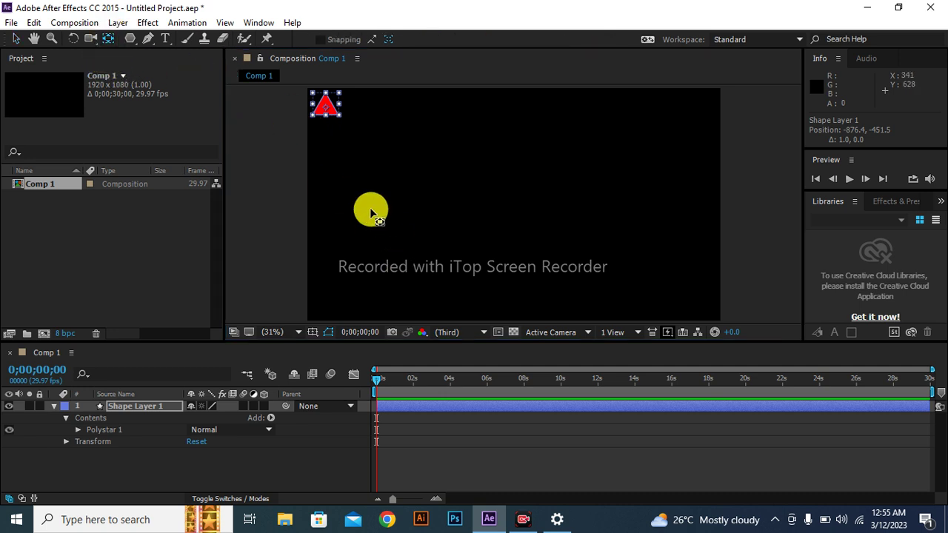
click(363, 181)
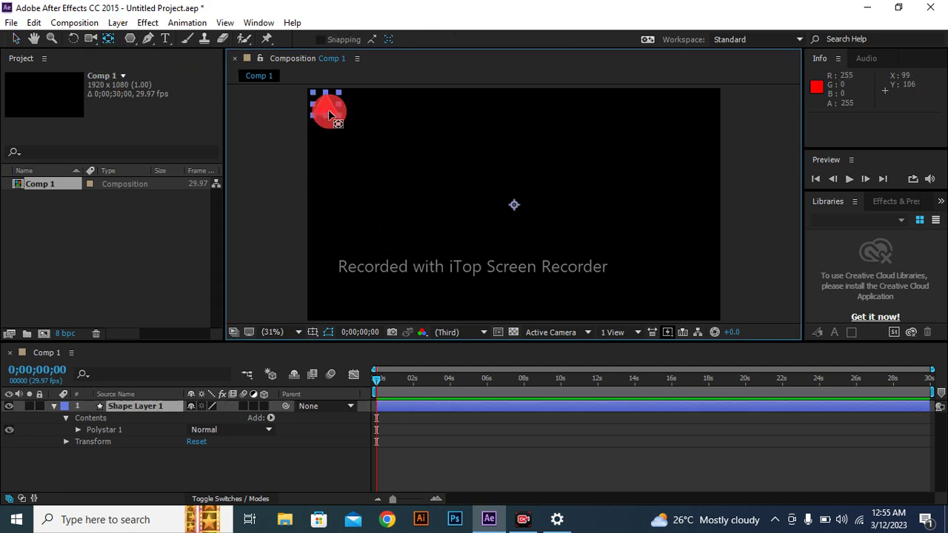
drag(514, 205, 326, 111)
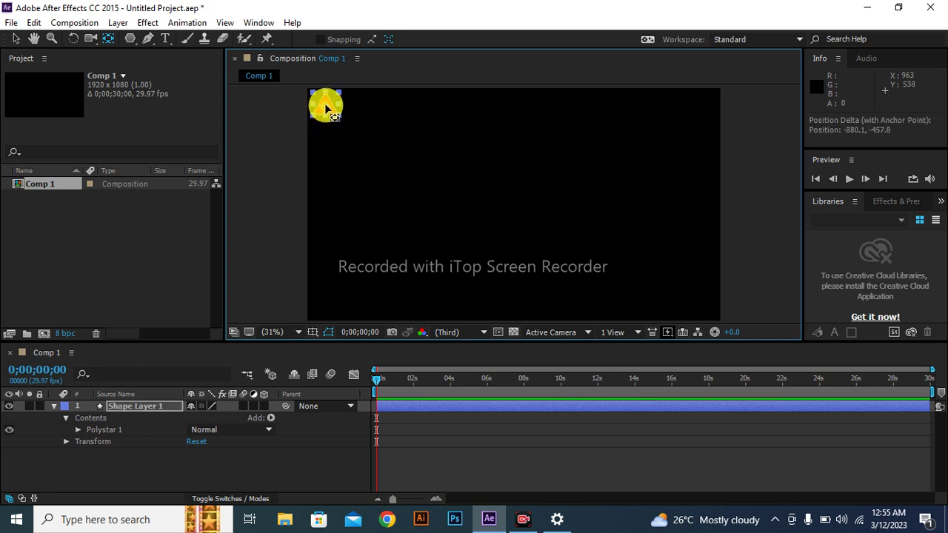
click(16, 38)
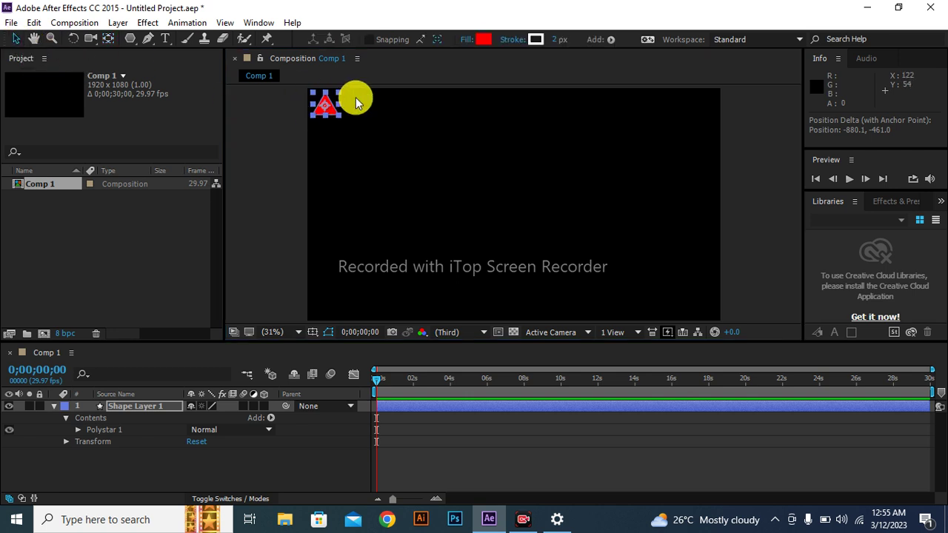
Set the triangle layer's first Position keyframe at 0;00;00;00
click(390, 382)
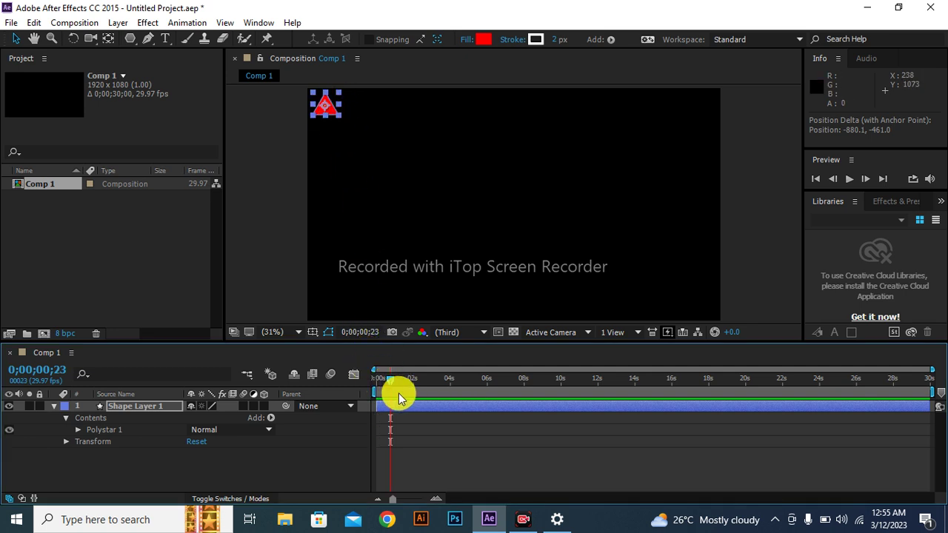
click(388, 377)
drag(388, 376, 386, 376)
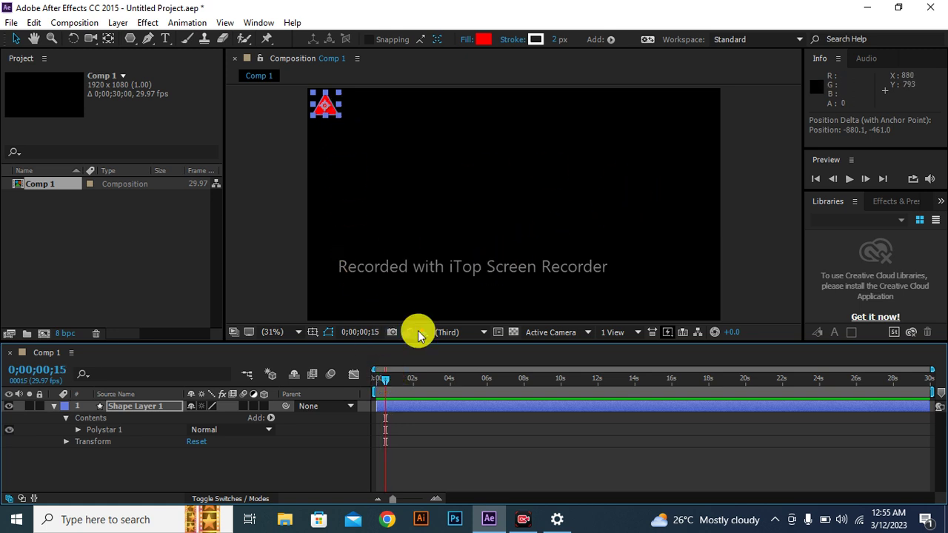
drag(382, 379, 363, 376)
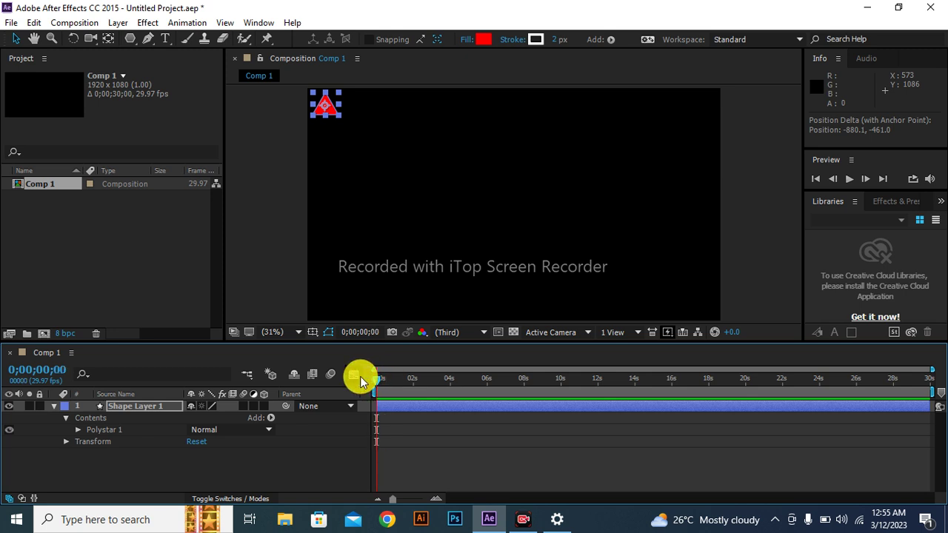
key(p)
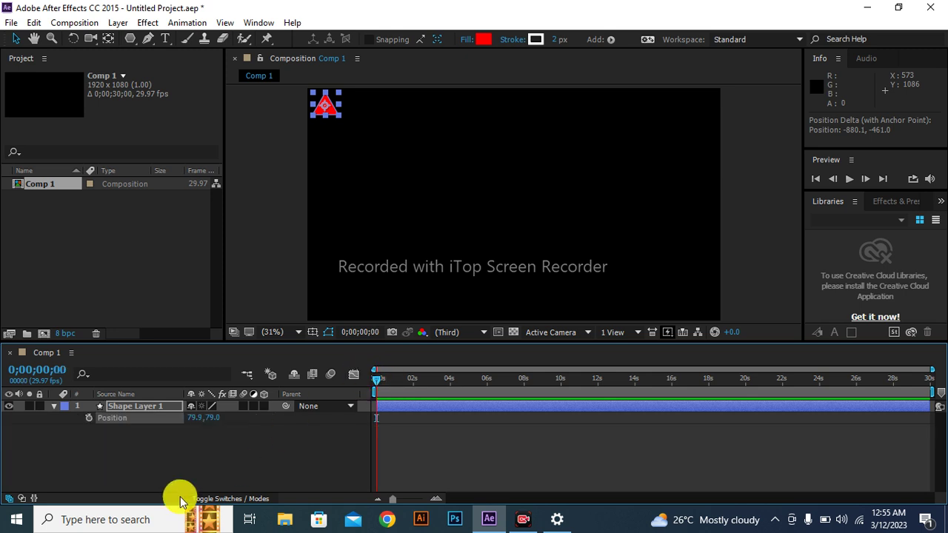
click(89, 418)
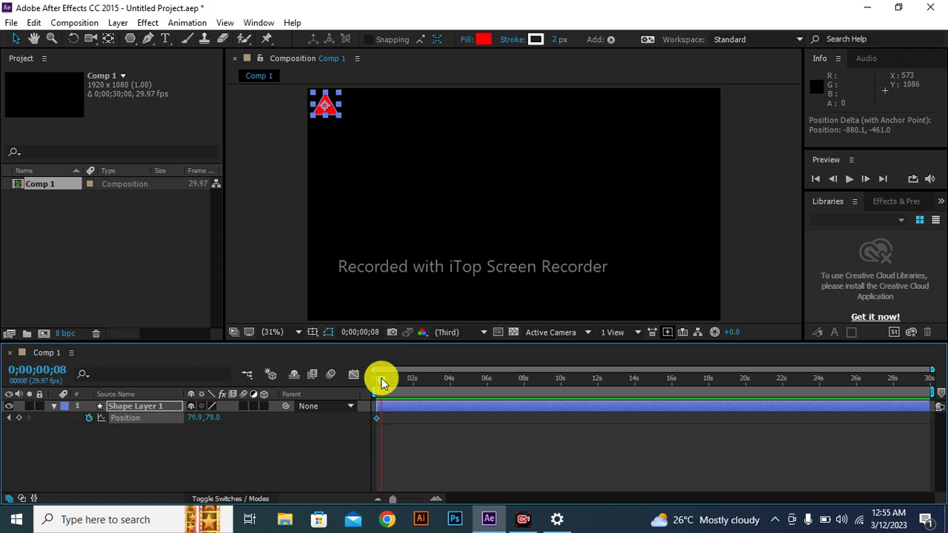
Keyframe the triangle at the composition's top-right corner (about 1824, 76) at 0;00;00;15 and bottom-right corner (about 1824, 1001) at 0;00;01;00
drag(381, 380, 386, 380)
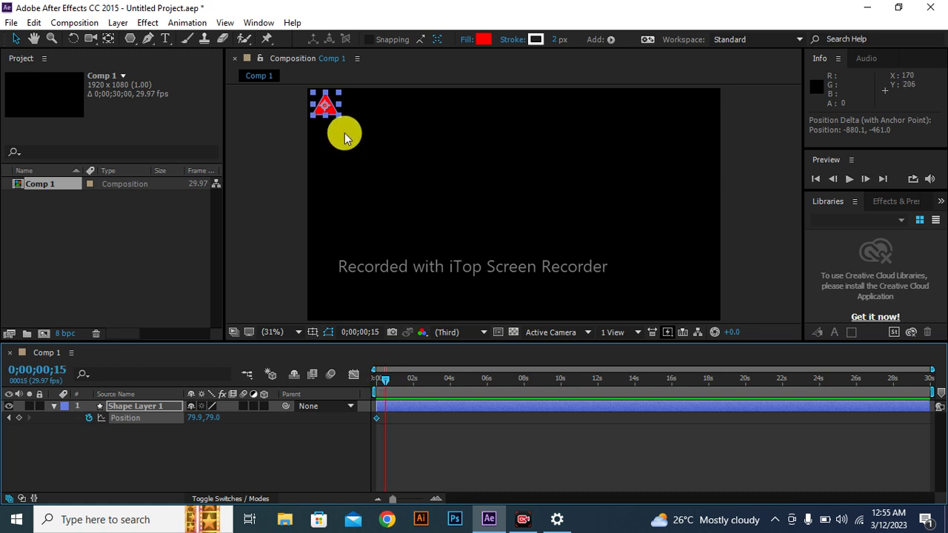
drag(331, 108, 714, 113)
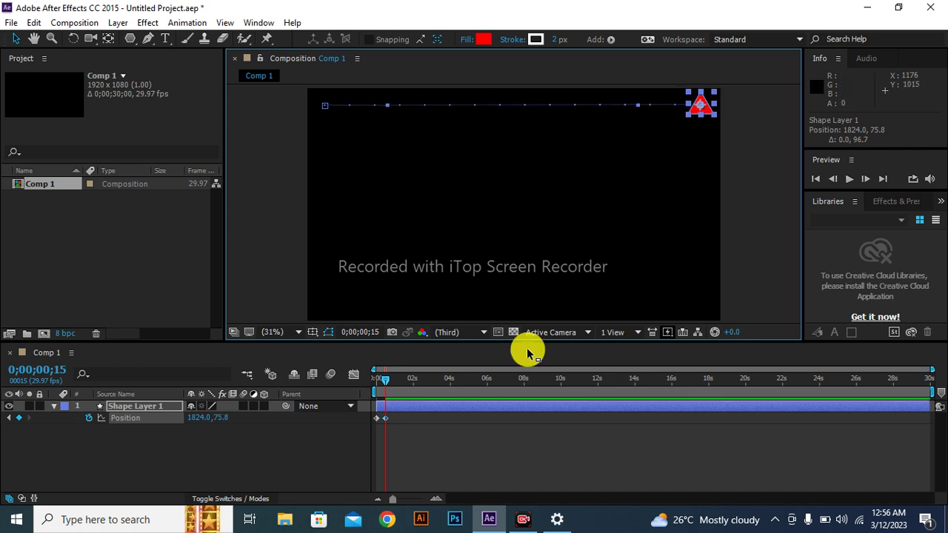
drag(385, 378, 396, 385)
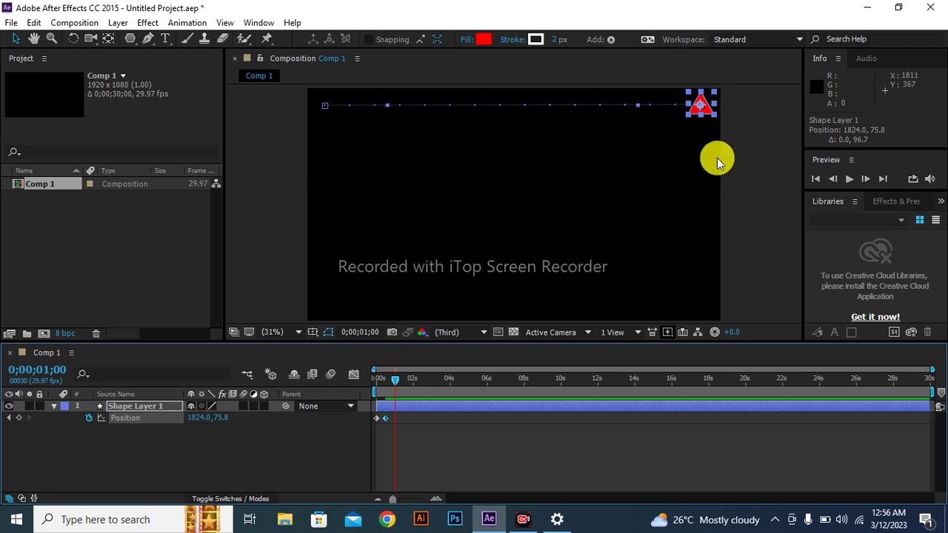
drag(709, 114, 708, 309)
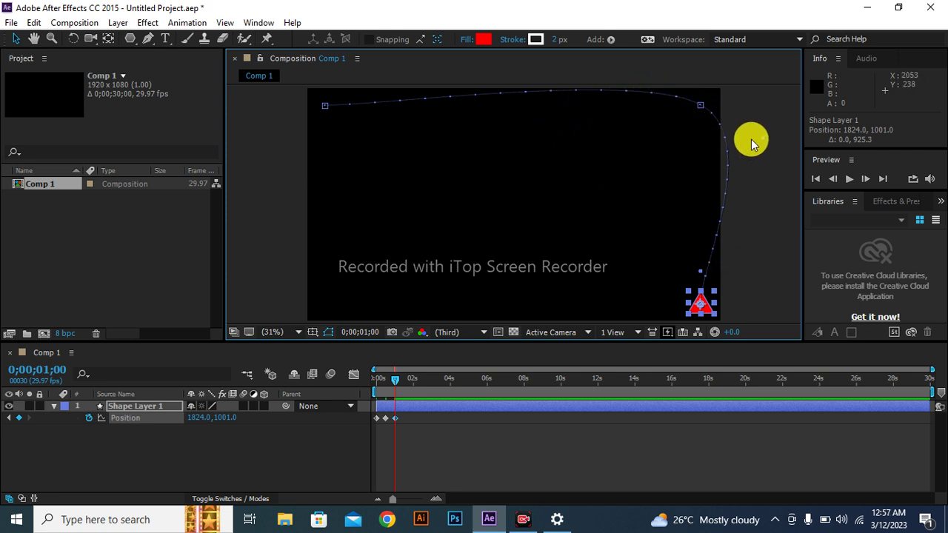
Try to straighten the motion path by adjusting the Bezier handles of the top-right Position keyframe
drag(763, 138, 779, 105)
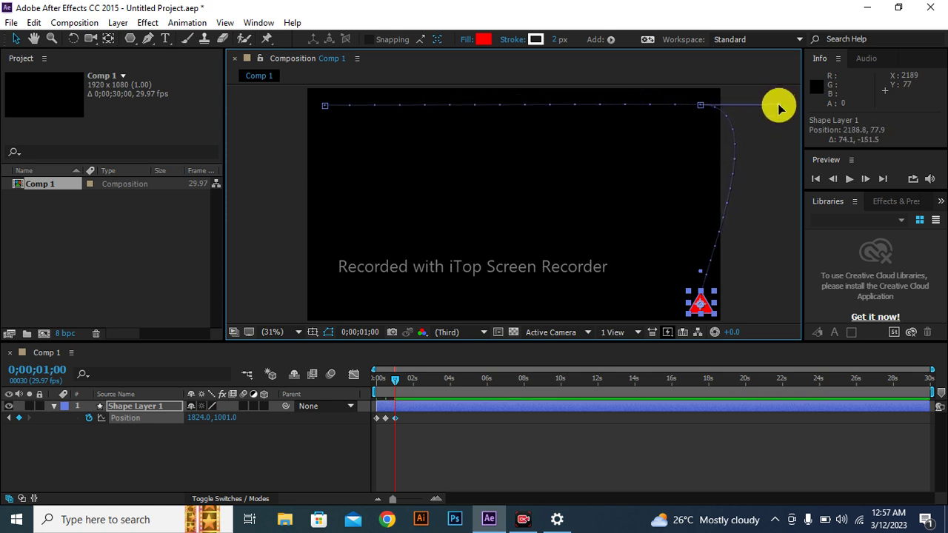
click(701, 106)
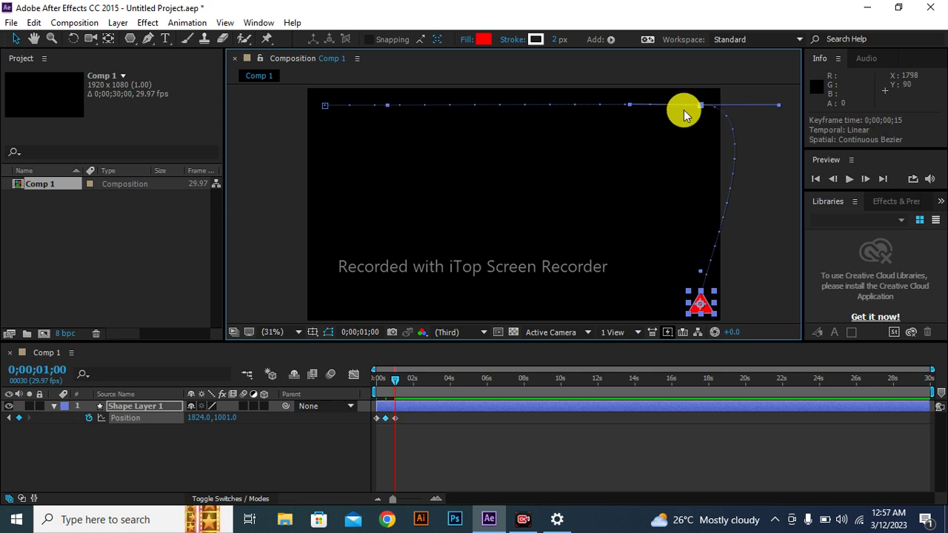
mouse_move(626, 103)
mouse_down()
mouse_move(629, 81)
mouse_move(662, 52)
mouse_move(697, 70)
mouse_move(718, 66)
mouse_move(639, 111)
mouse_up()
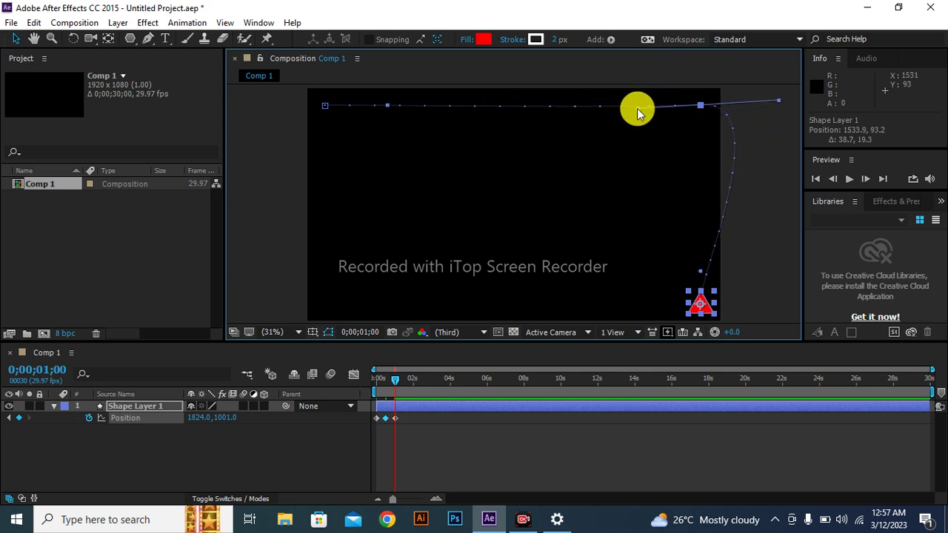
Set the spatial interpolation of the top-right Position keyframe to Linear
click(700, 108)
right_click(701, 107)
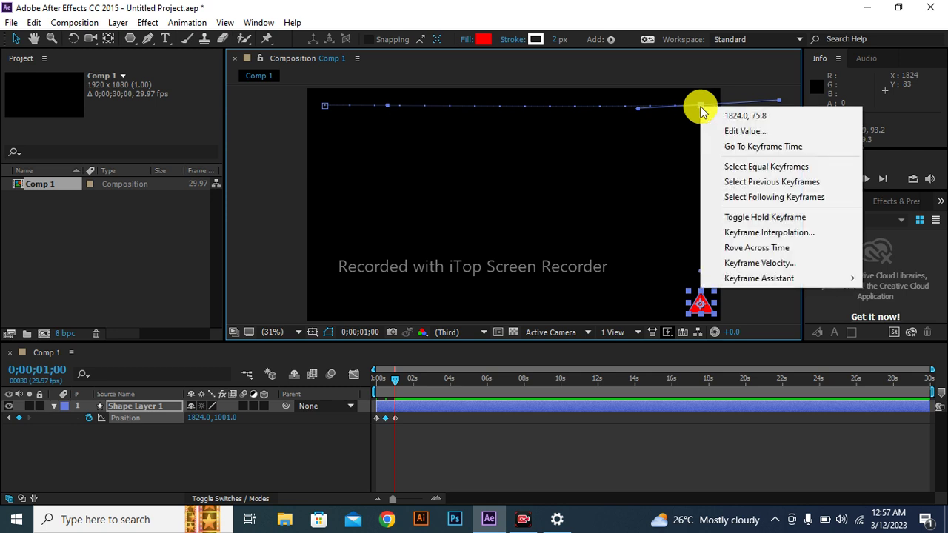
click(762, 234)
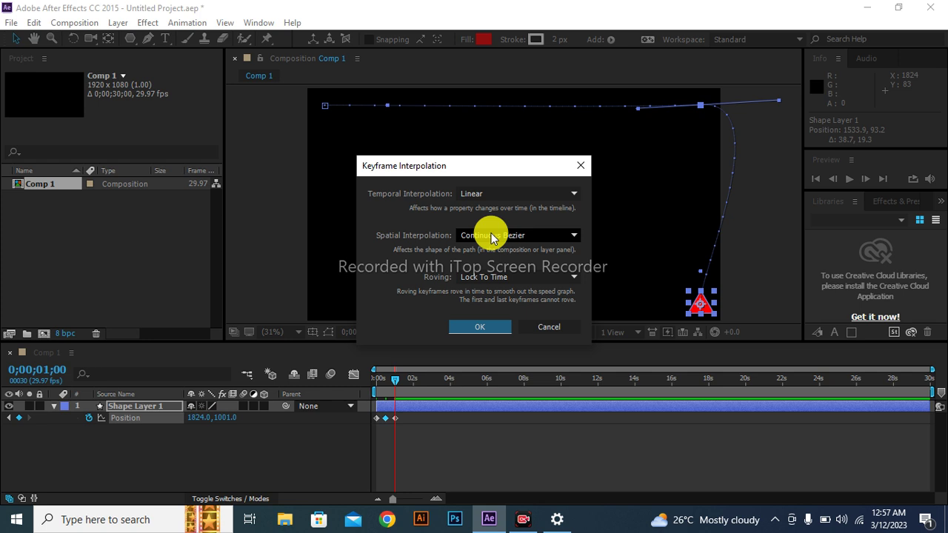
click(492, 236)
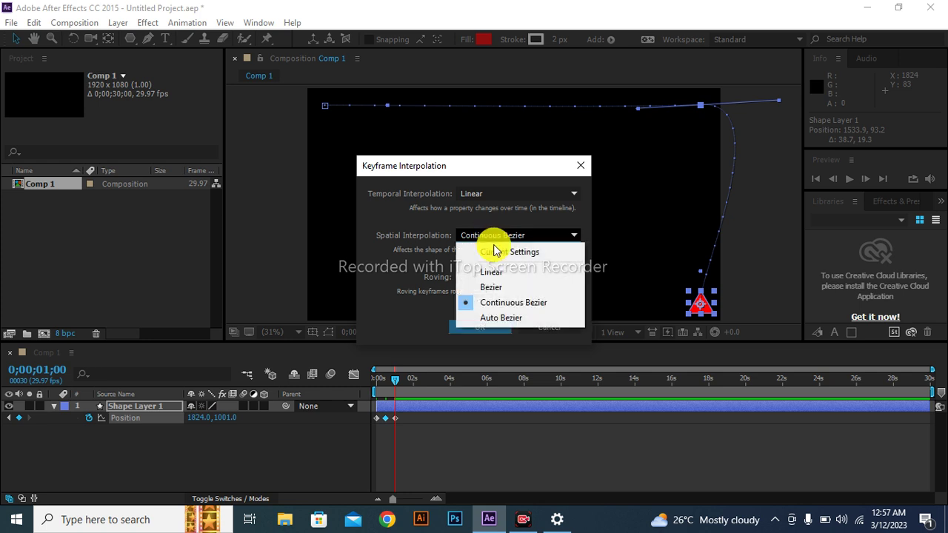
click(510, 273)
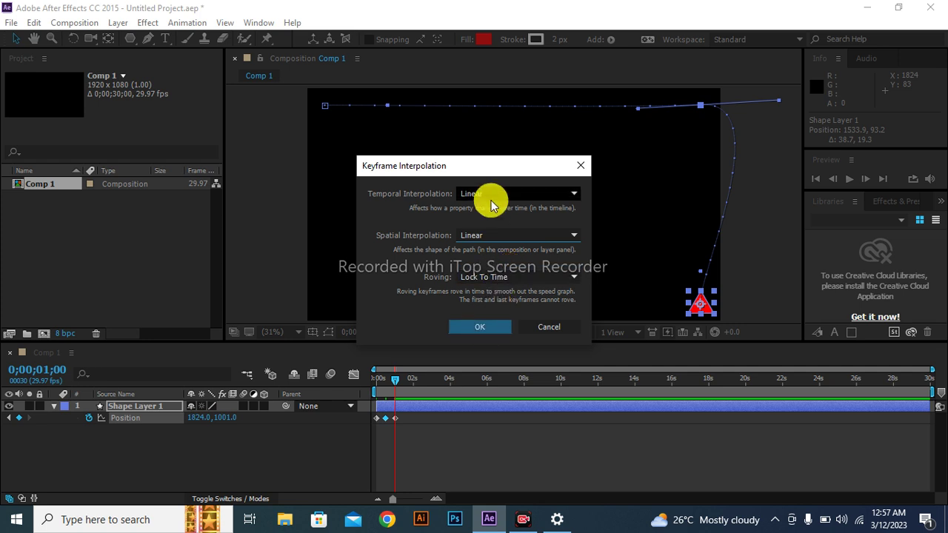
click(469, 329)
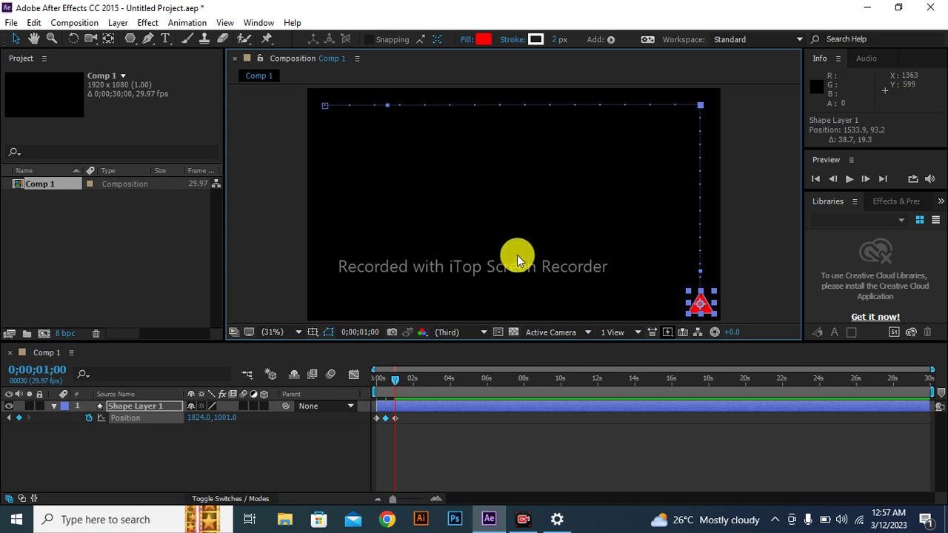
Keyframe the triangle's Position at the composition's bottom-left corner (about 102, 1001) at 0;00;01;15
drag(396, 381, 405, 380)
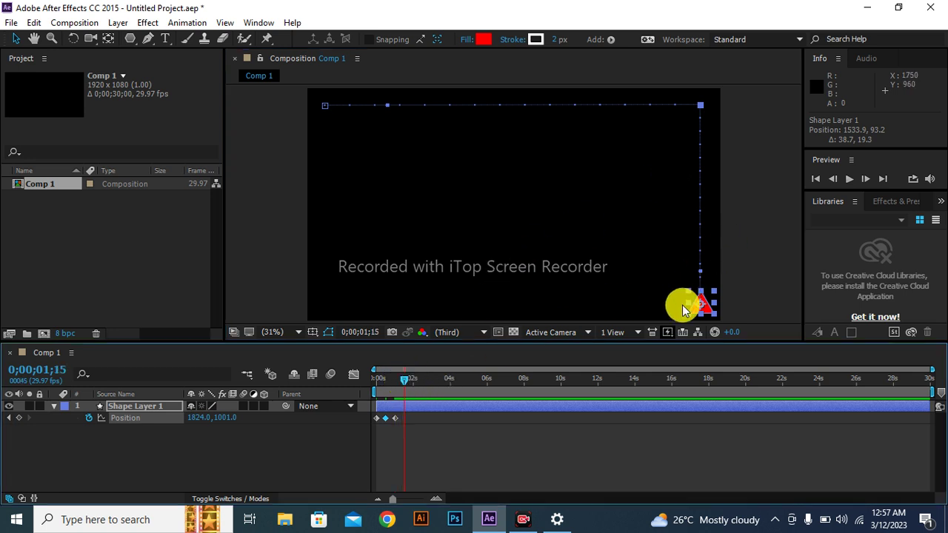
drag(691, 305, 687, 306)
drag(569, 295, 330, 284)
drag(325, 286, 323, 283)
key(shift)
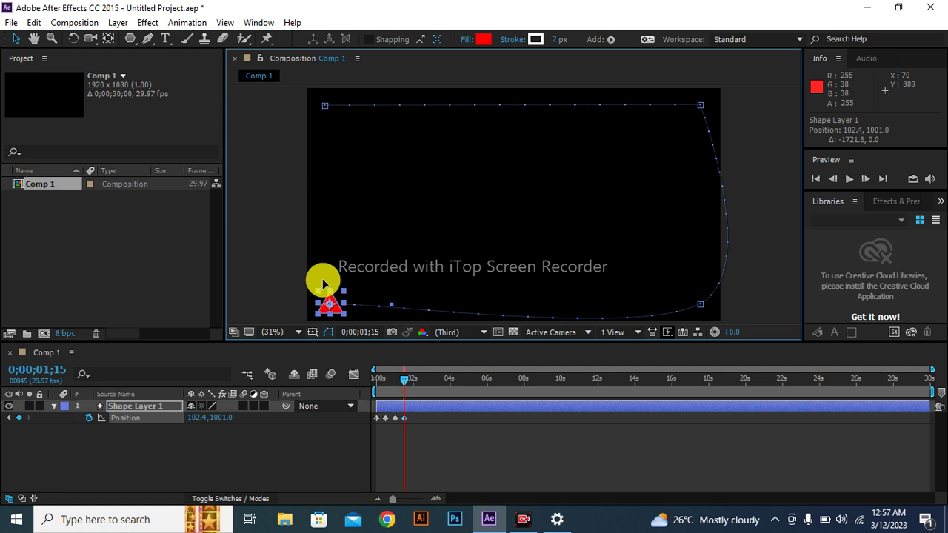
Set the spatial interpolation of the bottom-right Position keyframe to Linear
right_click(701, 304)
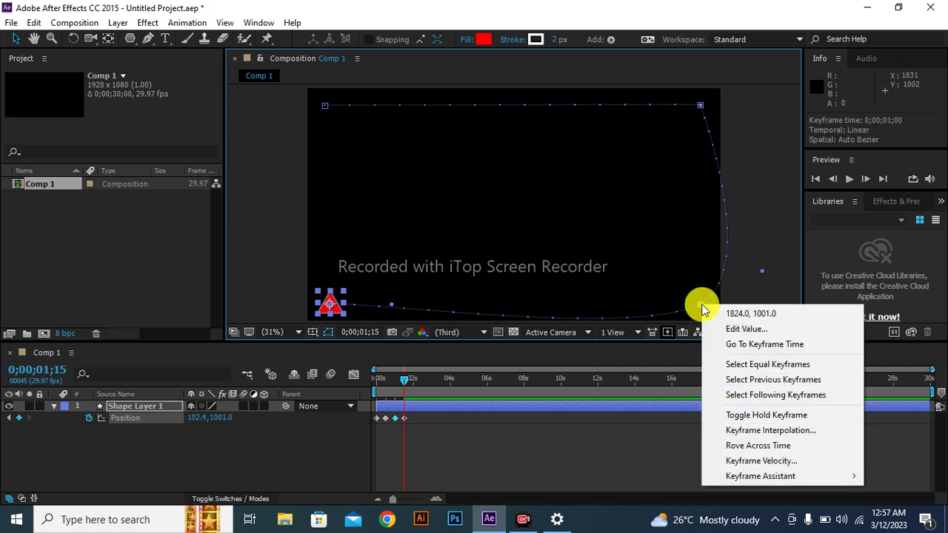
click(783, 437)
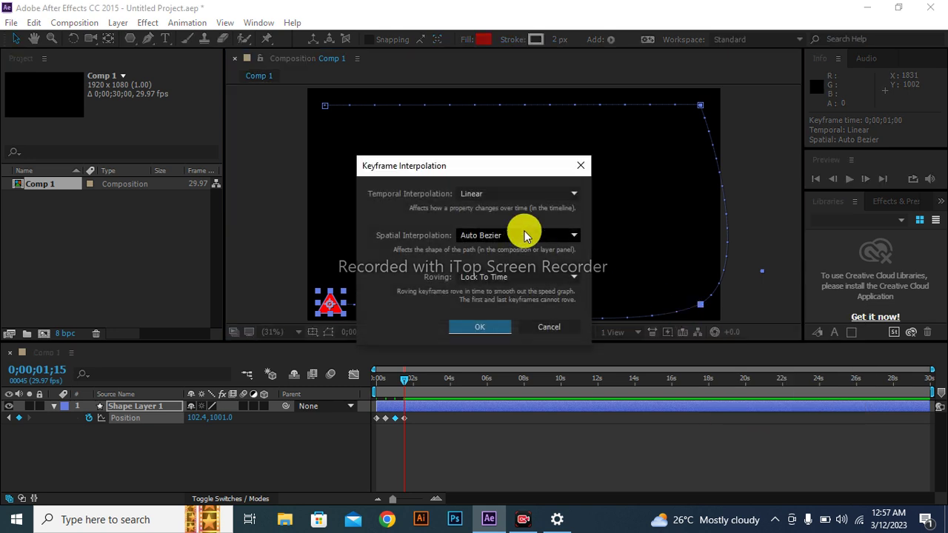
click(525, 234)
click(522, 273)
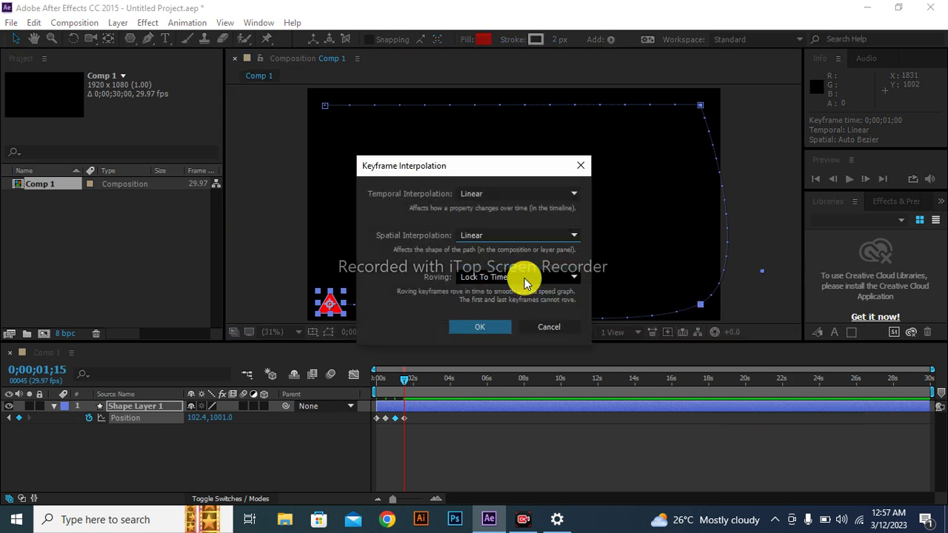
key(Return)
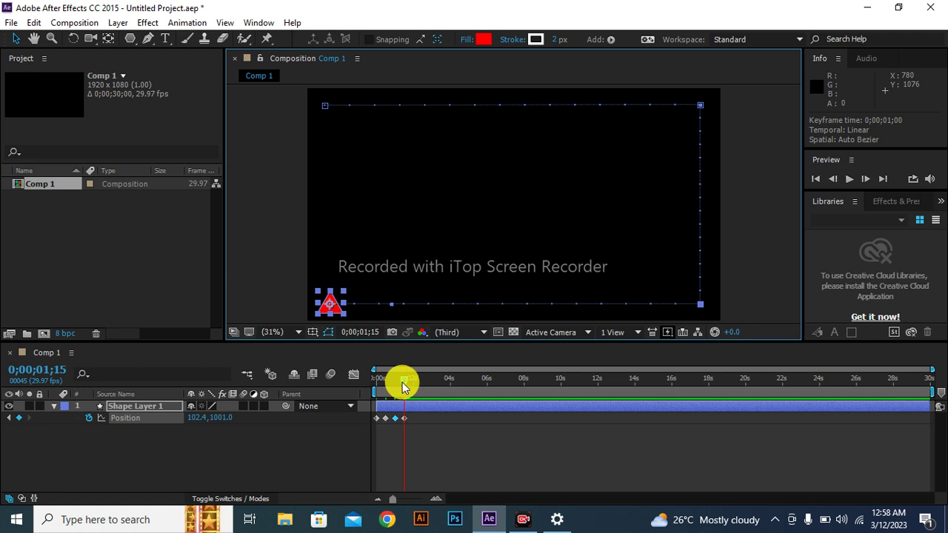
Keyframe the triangle's Position back at the composition's top-left corner (about 70, 76) at 0;00;02;00
drag(405, 384, 412, 379)
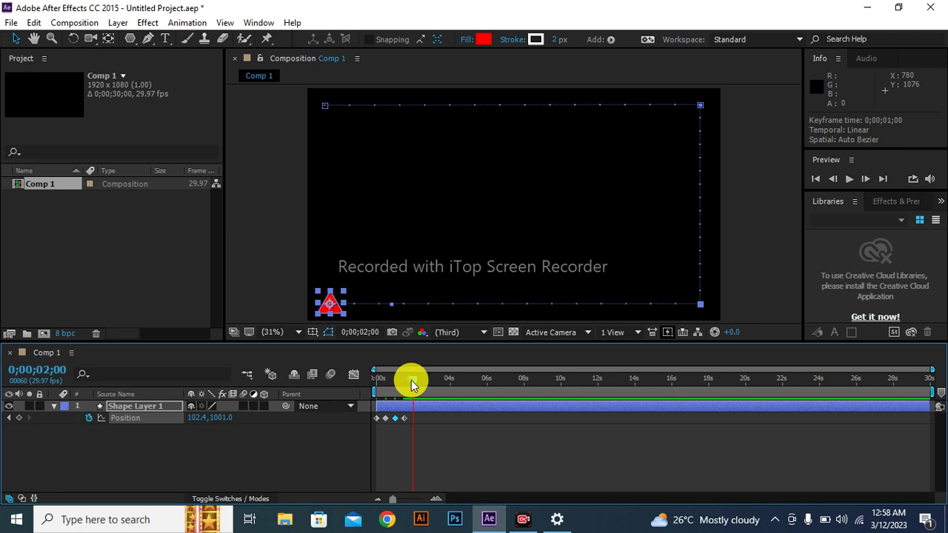
drag(337, 307, 333, 114)
key(shift)
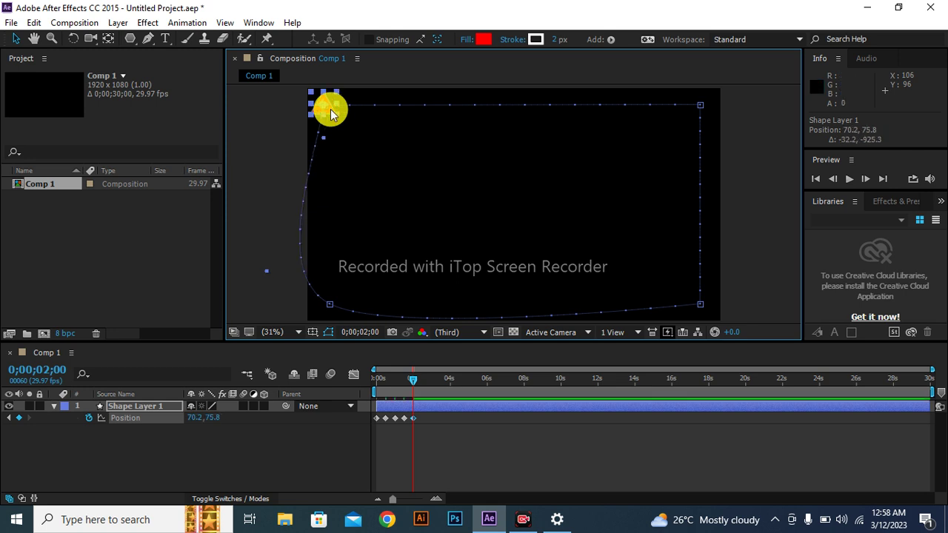
Set the first Position keyframe's spatial interpolation to Linear and straighten the path at the bottom-left keyframe, moving it to about (77, 1014)
right_click(330, 112)
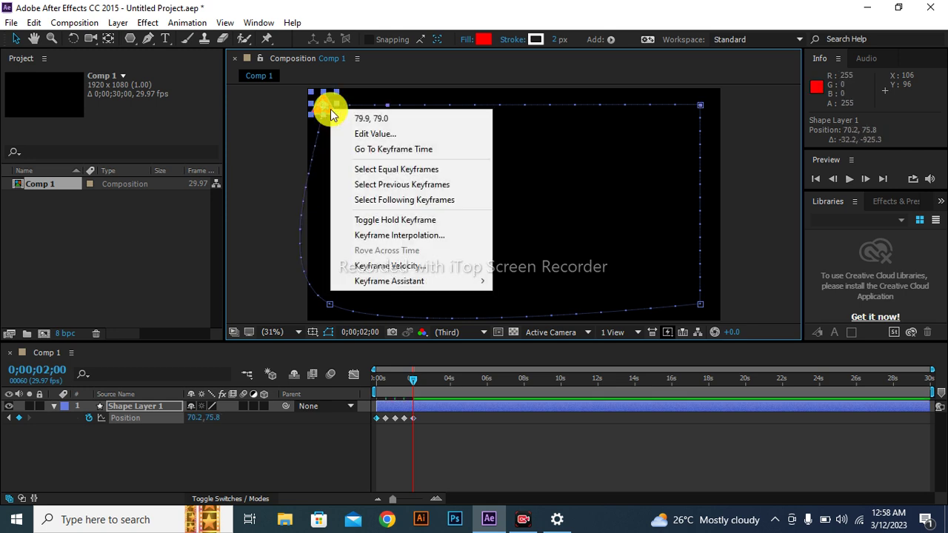
click(382, 236)
click(516, 236)
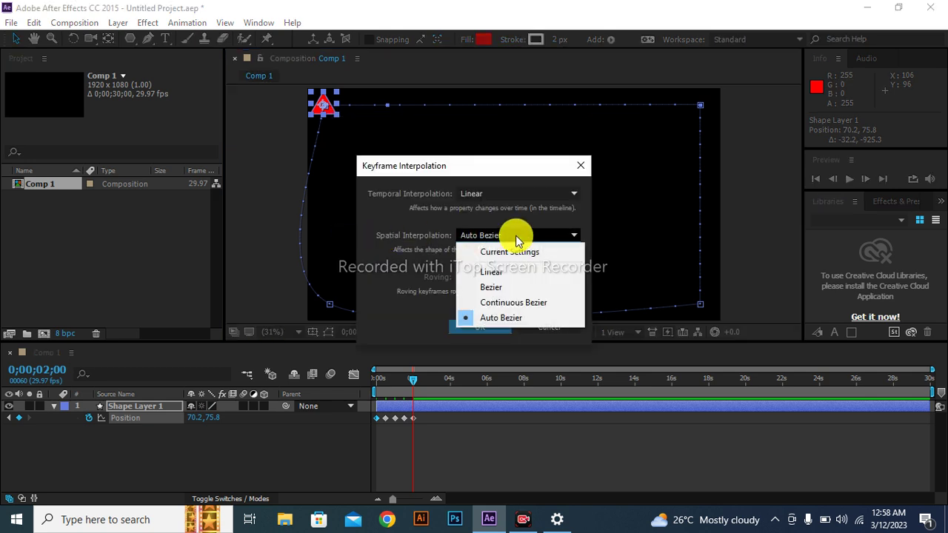
click(492, 272)
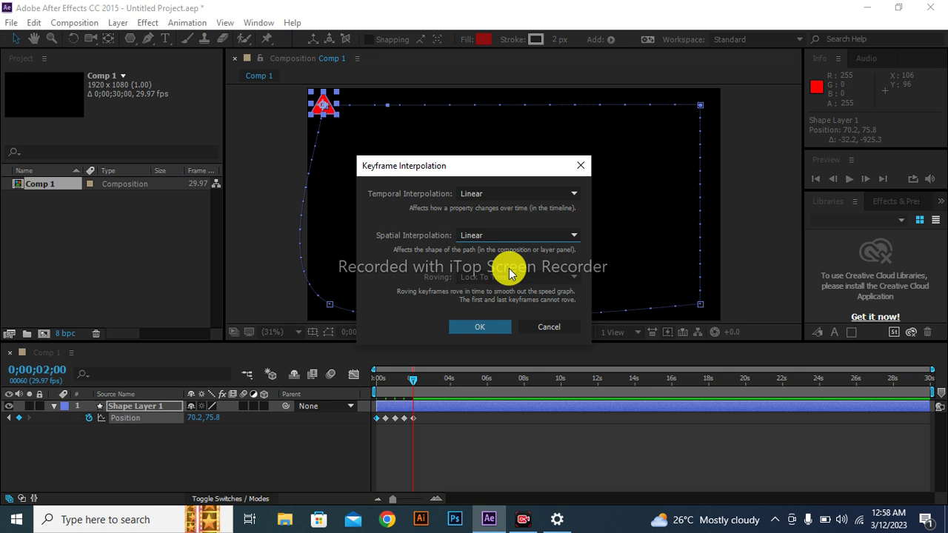
key(Return)
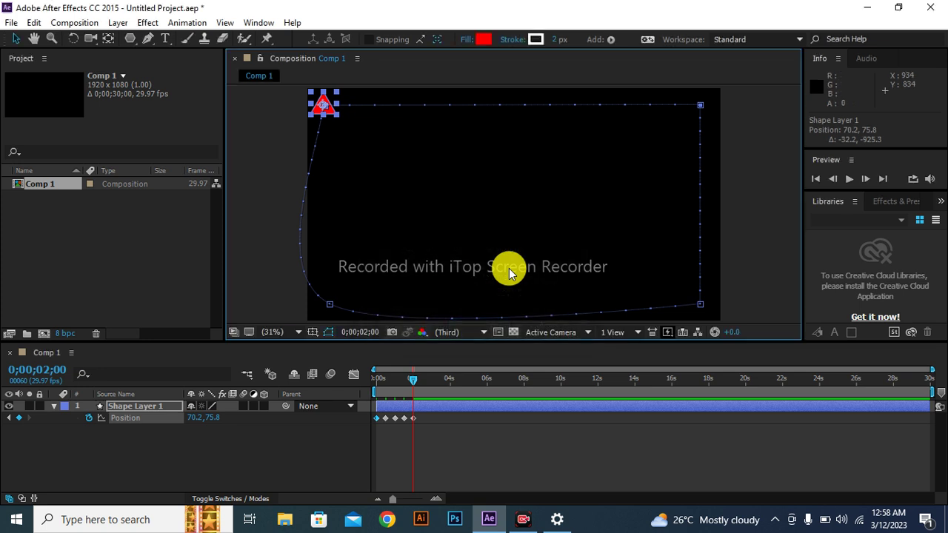
drag(330, 303, 323, 304)
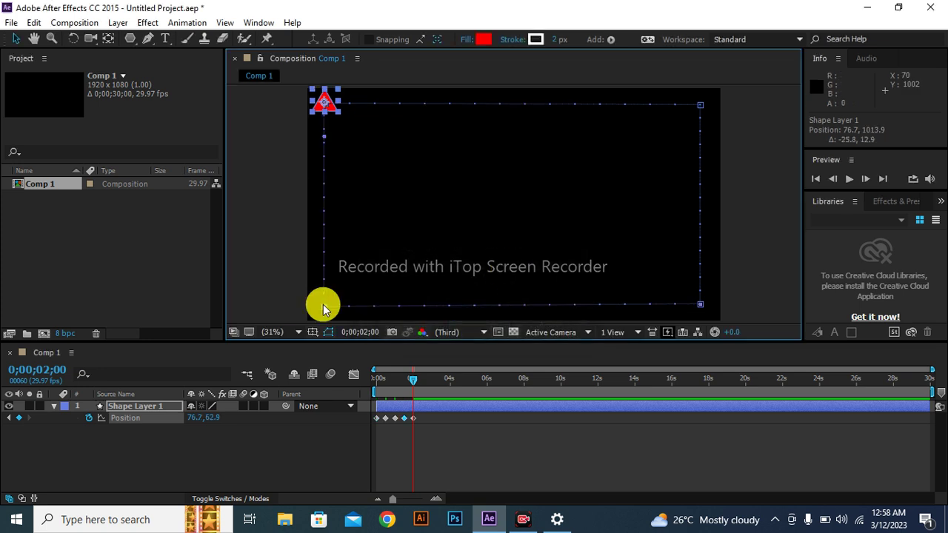
Preview the triangle animation from 0;00;00;00 and shorten the work area to end at 0;00;02;04
drag(413, 380, 331, 383)
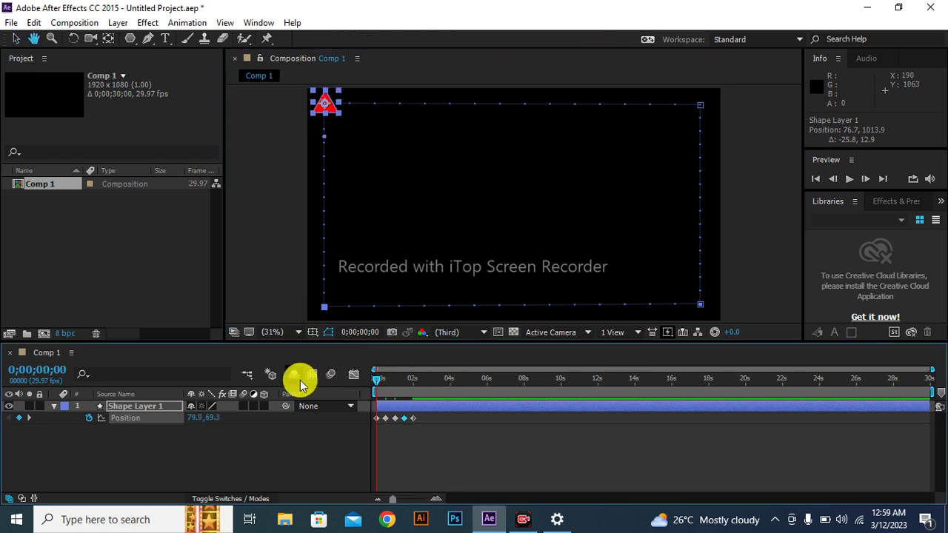
key(space)
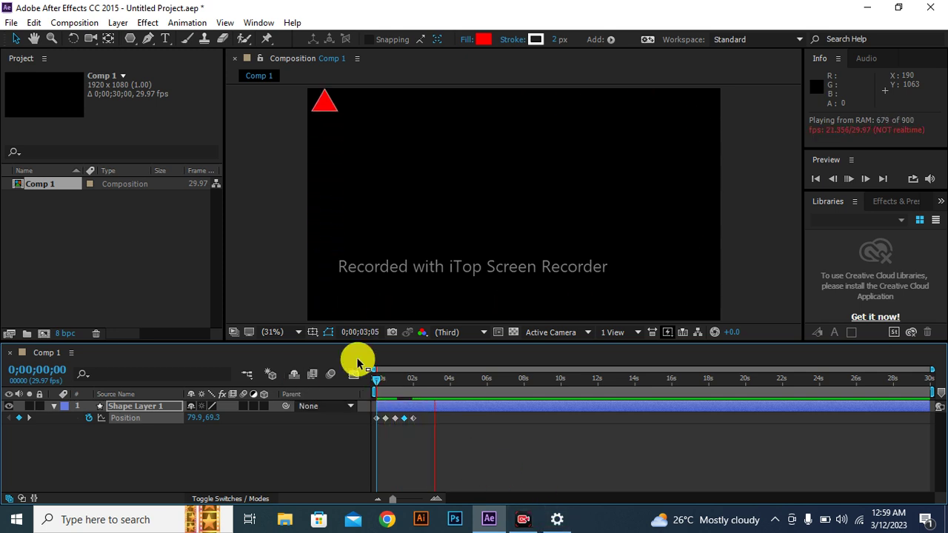
click(375, 380)
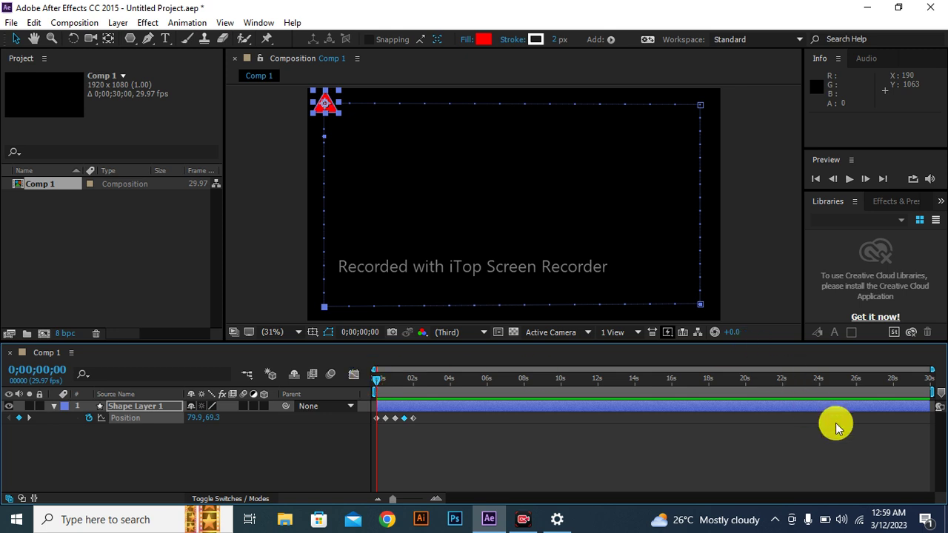
drag(932, 392, 411, 349)
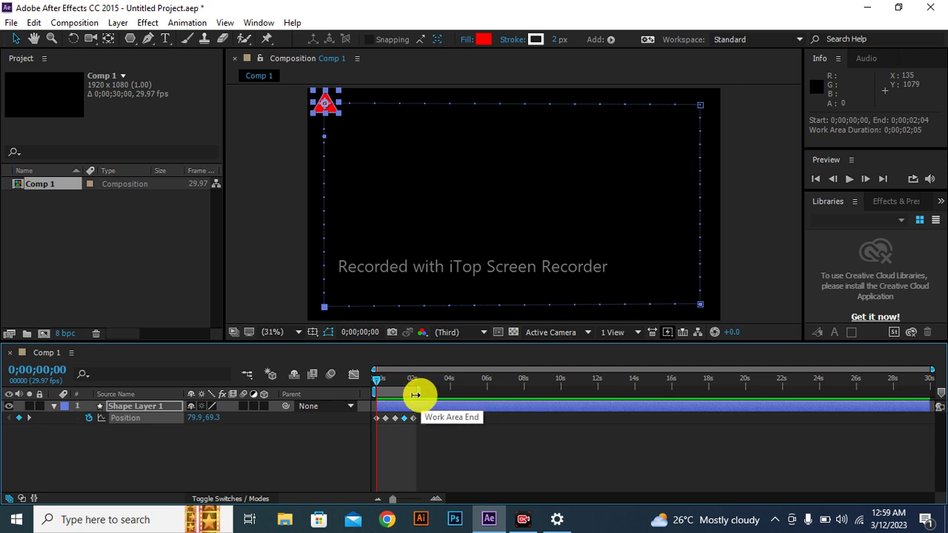
Enable motion blur for the triangle layer and for the composition, previewing the shortened work area
click(244, 407)
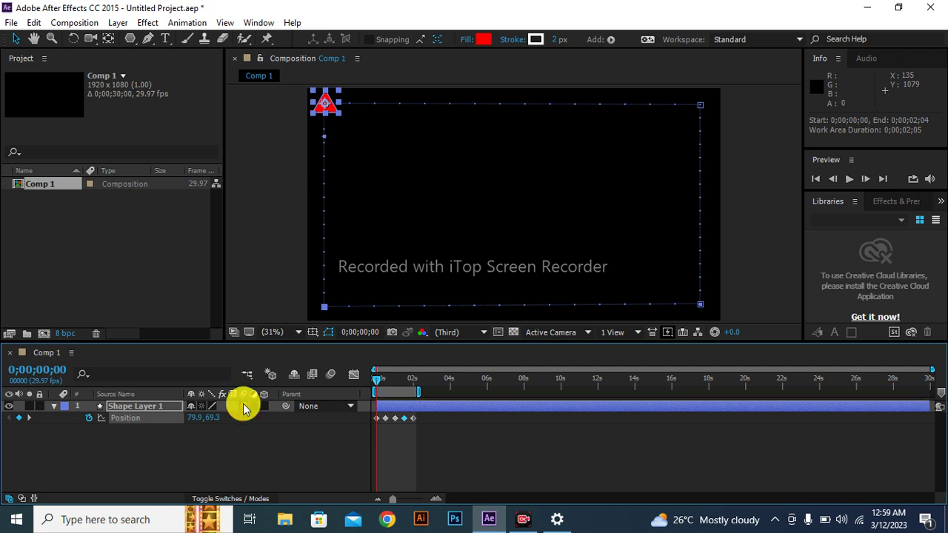
key(space)
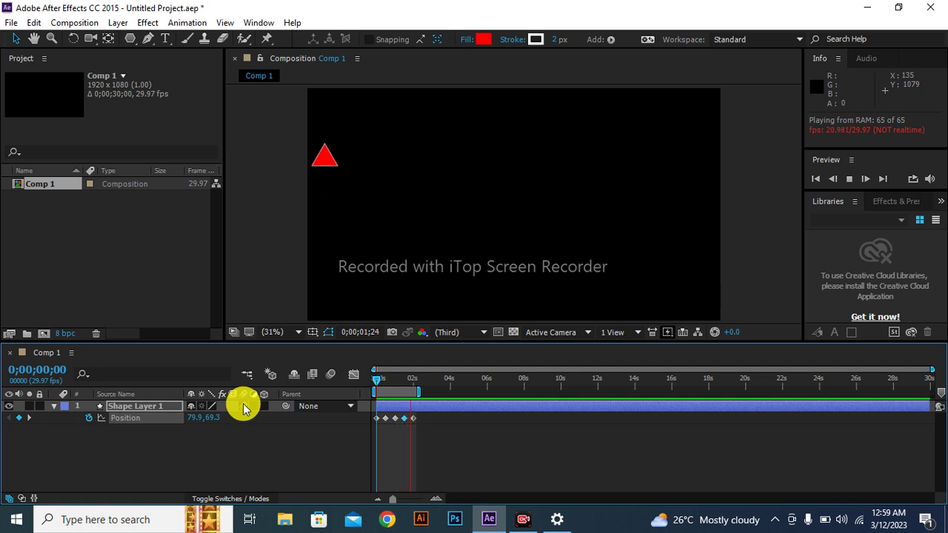
key(space)
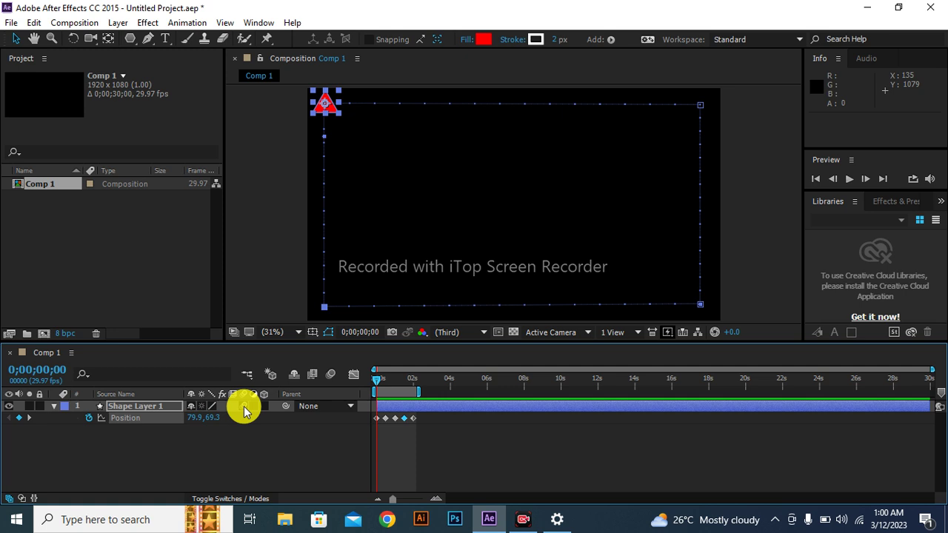
click(334, 378)
Preview the motion-blurred triangle animation, deselect the layer and play the work area again
key(space)
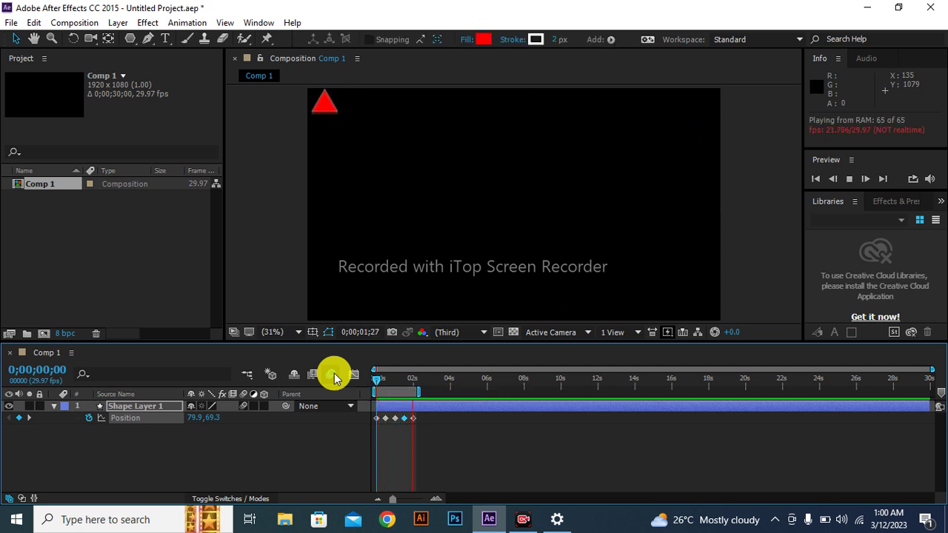
key(space)
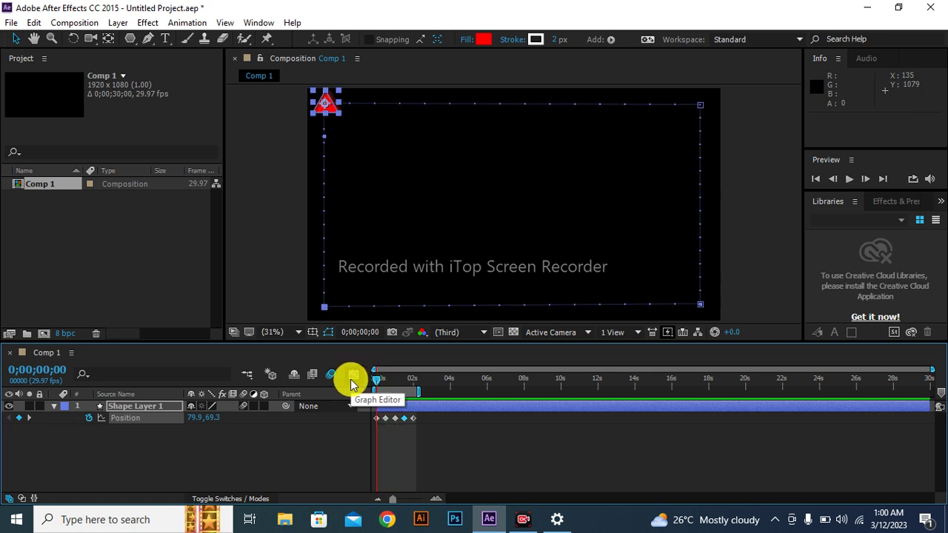
click(349, 460)
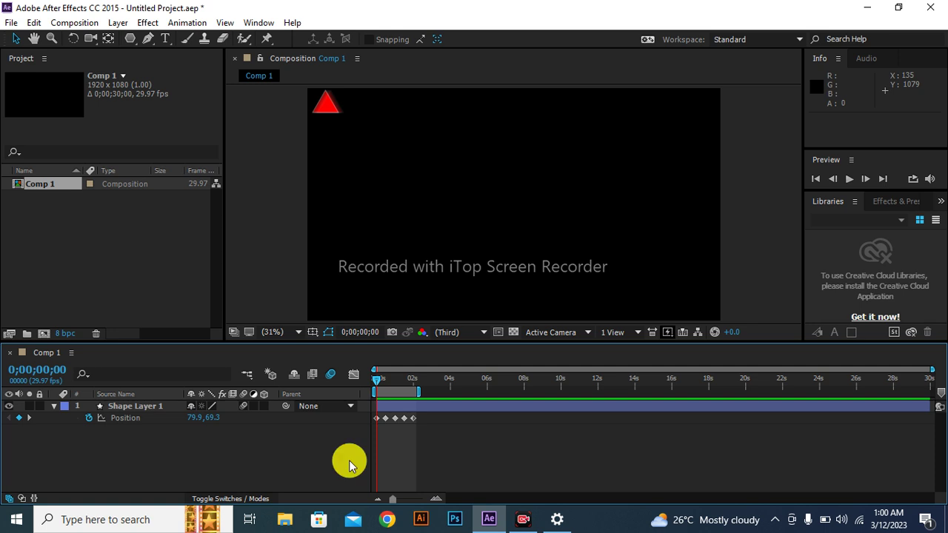
key(space)
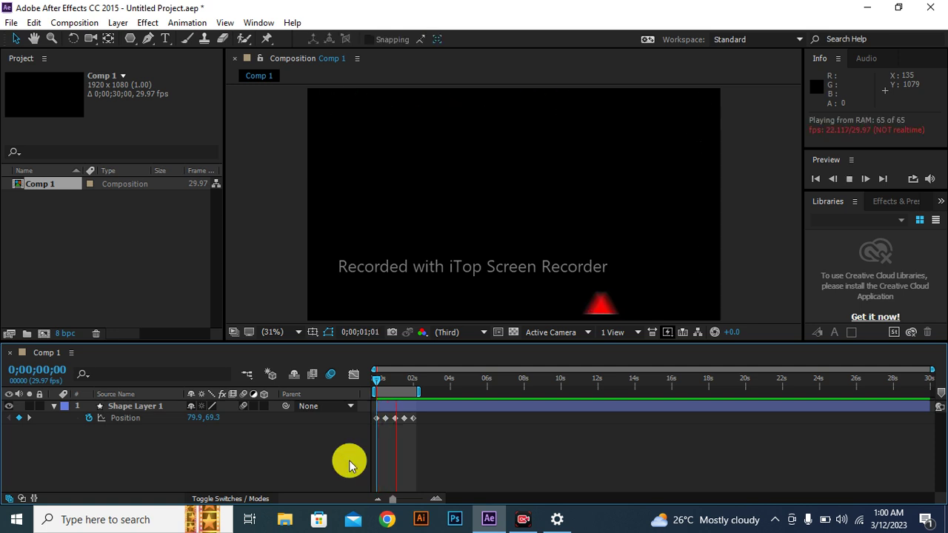